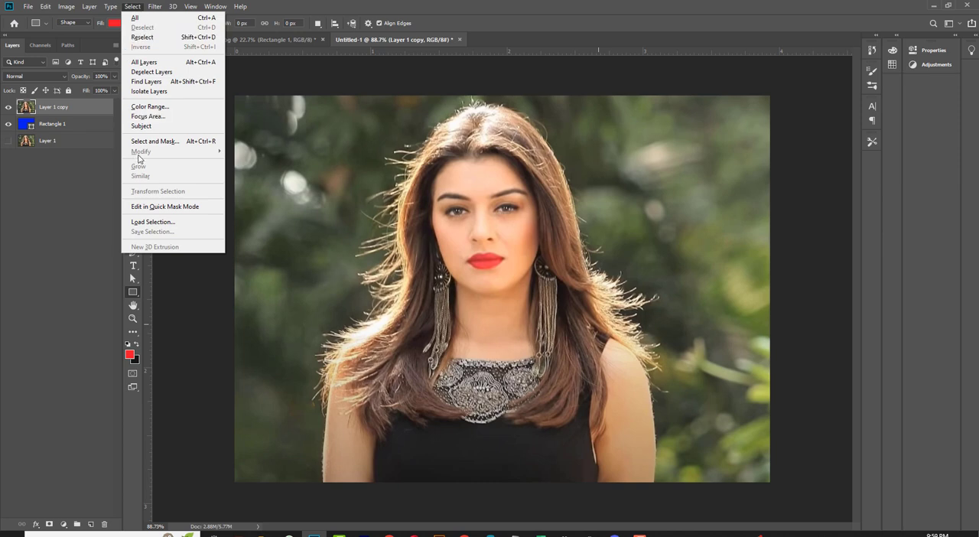
Step: Select the subject of Layer 1 copy in Select and Mask, with the preview transparency at 100%
{"action": "left_click", "coordinate": [188, 142]}
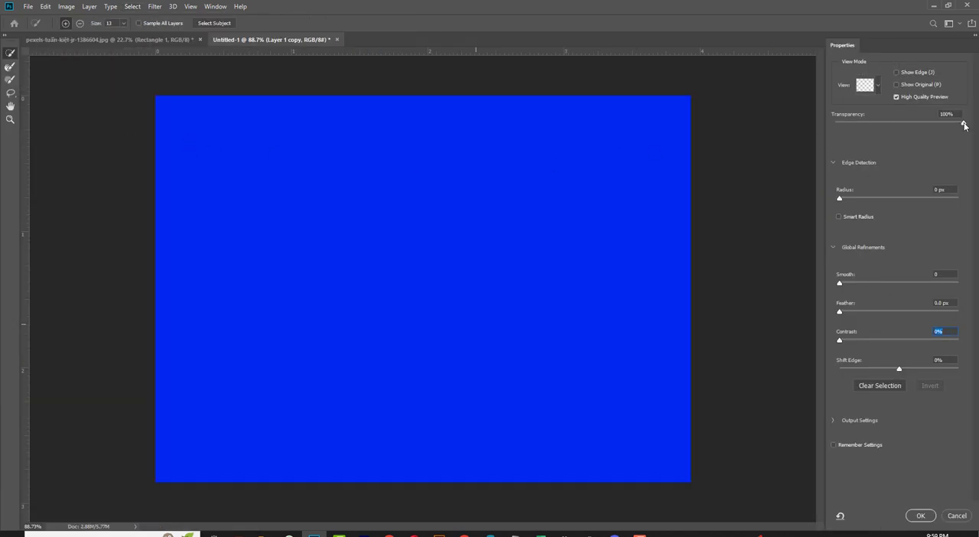
{"action": "left_click_drag", "start_coordinate": [965, 126], "coordinate": [905, 127]}
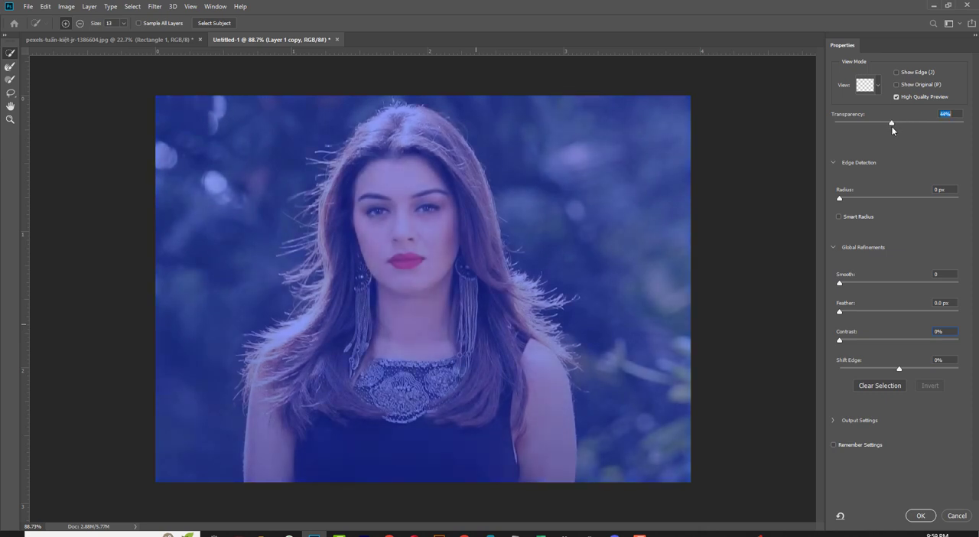
{"action": "left_click_drag", "start_coordinate": [899, 127], "coordinate": [901, 127]}
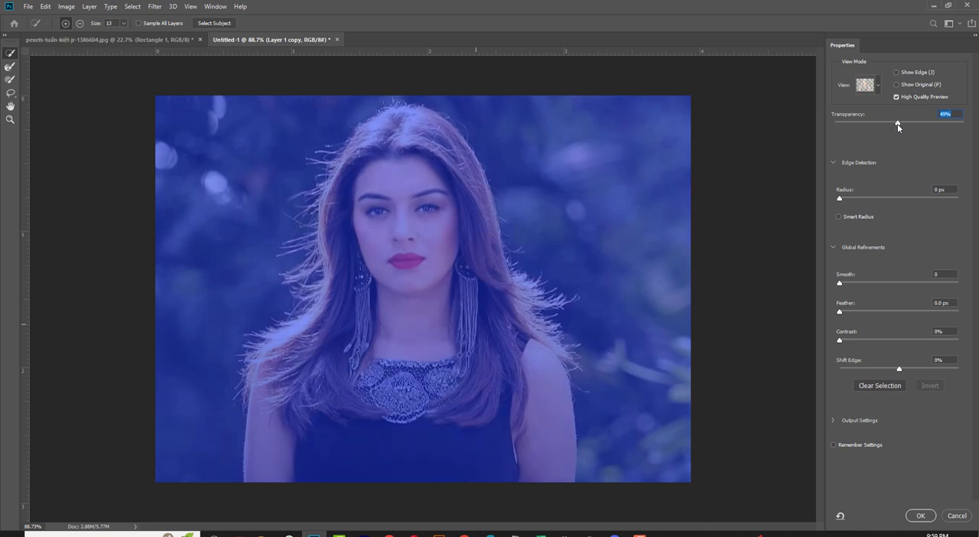
{"action": "left_click", "coordinate": [215, 24]}
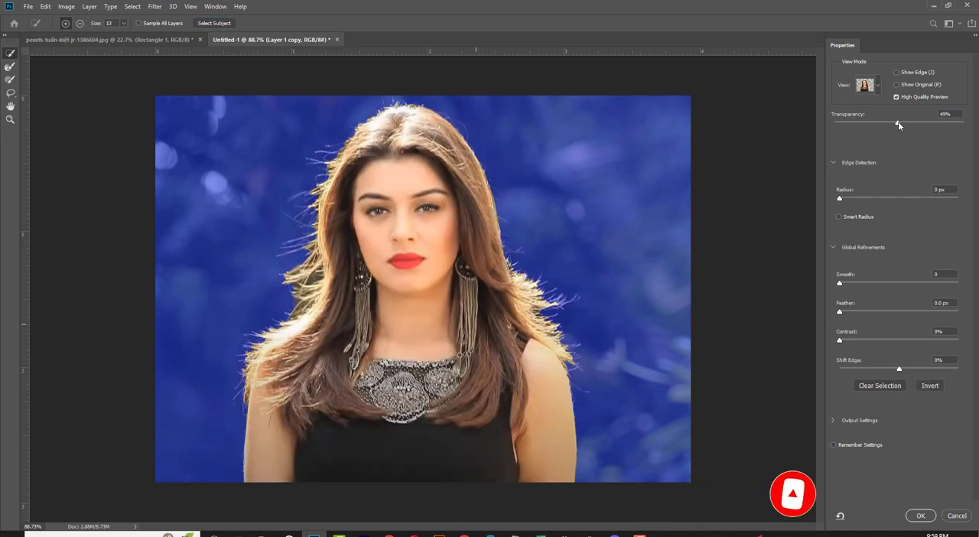
{"action": "left_click_drag", "start_coordinate": [898, 122], "coordinate": [976, 125]}
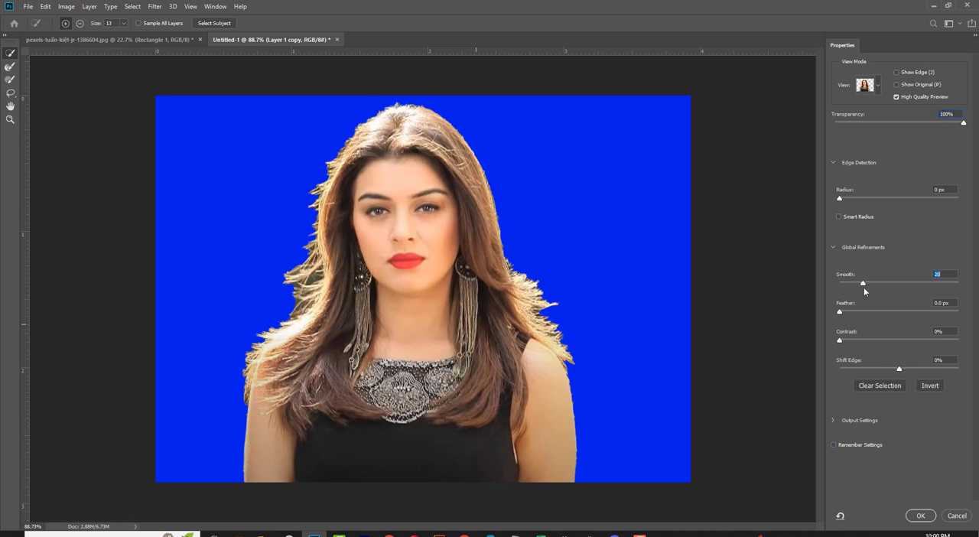
Step: Refine the selection with Smooth 20 and Contrast 27%, and output it to a new layer with layer mask
{"action": "left_click_drag", "start_coordinate": [841, 339], "coordinate": [872, 340]}
{"action": "left_click", "coordinate": [832, 420]}
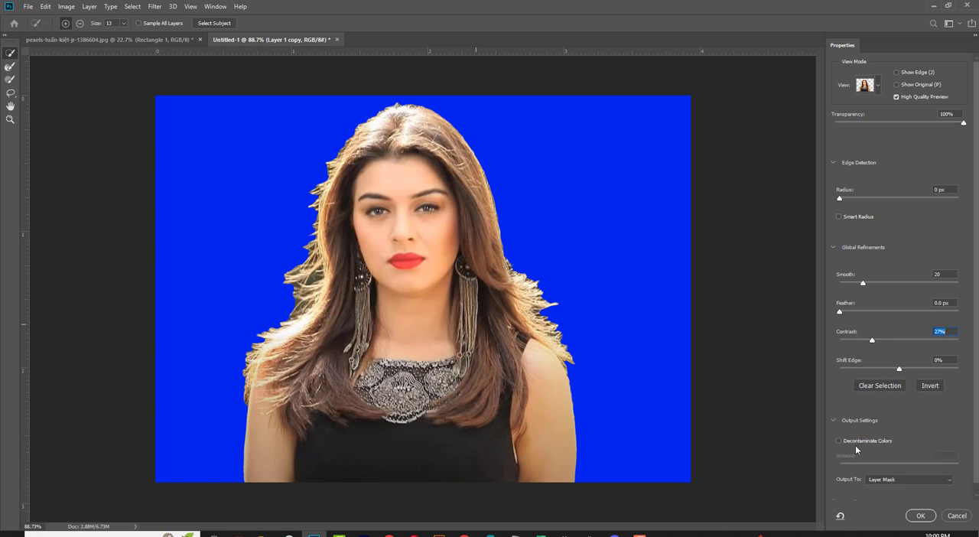
{"action": "scroll", "coordinate": [907, 452], "scroll_direction": "down", "scroll_amount": 1}
{"action": "left_click", "coordinate": [910, 469]}
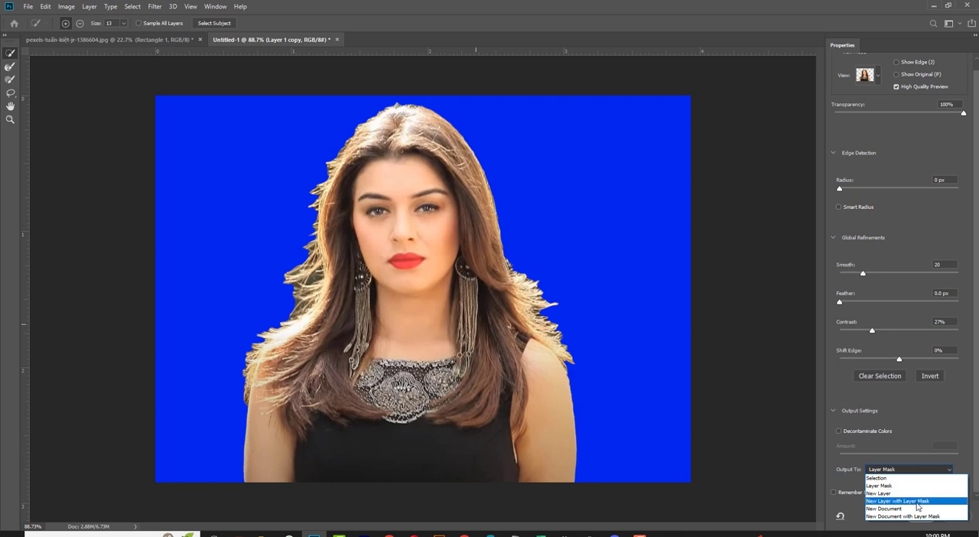
{"action": "left_click", "coordinate": [918, 501]}
{"action": "left_click", "coordinate": [921, 515]}
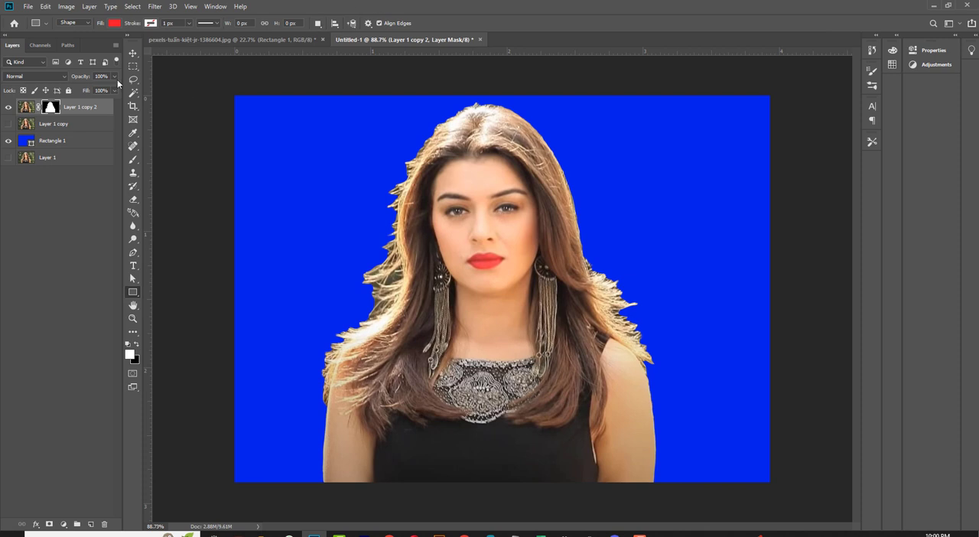
Step: Open the layer mask of Layer 1 copy 2 for refinement in Select and Mask
{"action": "left_click", "coordinate": [133, 53]}
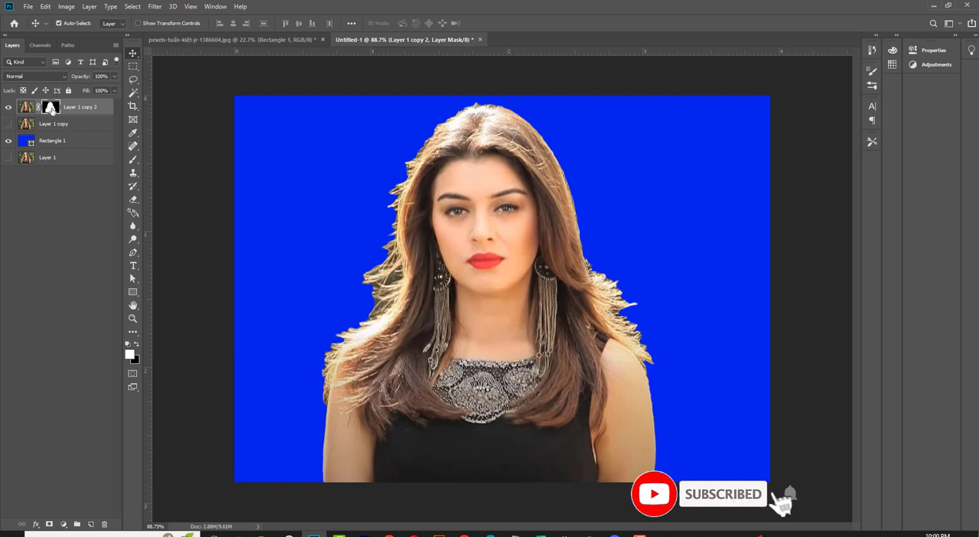
{"action": "double_click", "coordinate": [51, 109]}
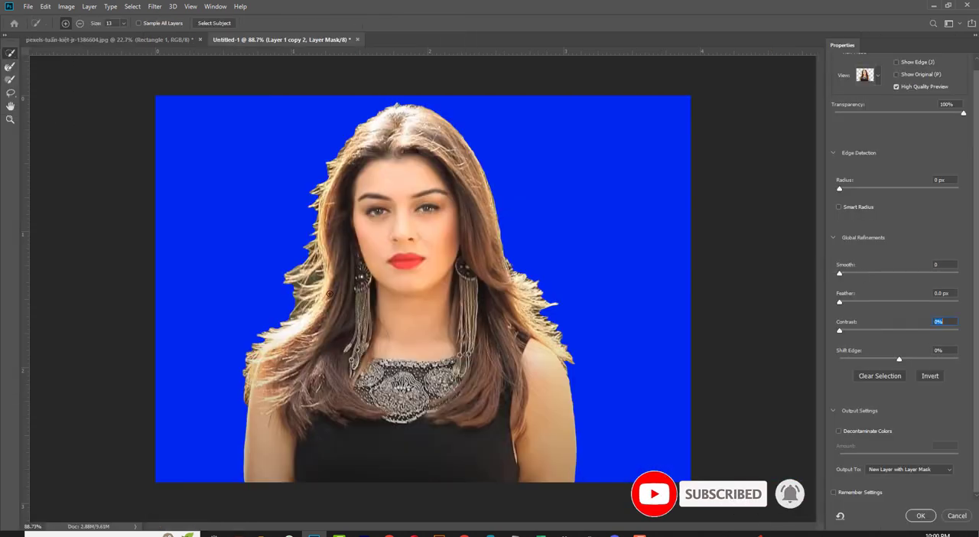
Step: Try to refine the hair edges with the Refine Edge Brush and clean the stray patch beside the shoulder with Quick Selection
{"action": "left_click", "coordinate": [10, 66]}
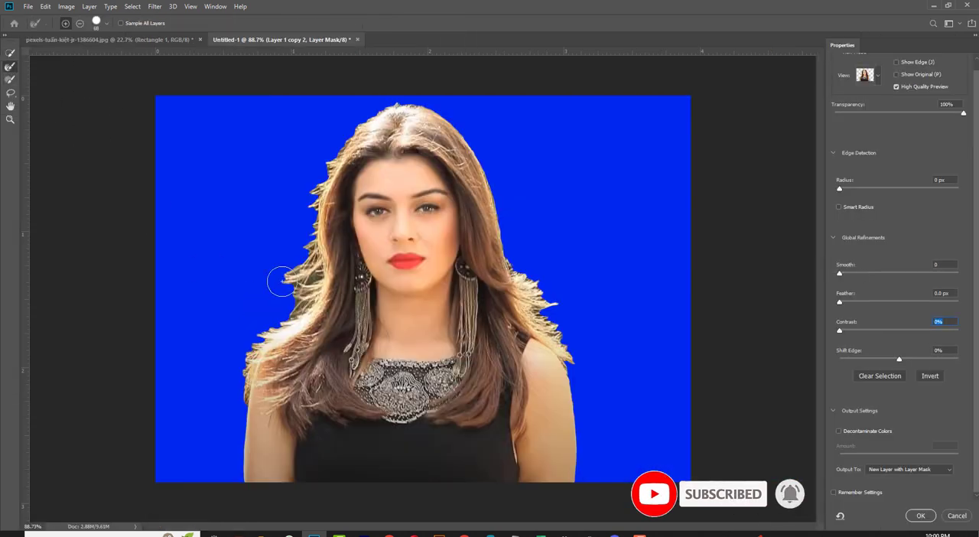
{"action": "mouse_move", "coordinate": [283, 286]}
{"action": "left_mouse_down"}
{"action": "mouse_move", "coordinate": [312, 183]}
{"action": "mouse_move", "coordinate": [348, 130]}
{"action": "mouse_move", "coordinate": [316, 177]}
{"action": "mouse_move", "coordinate": [279, 314]}
{"action": "mouse_move", "coordinate": [293, 300]}
{"action": "mouse_move", "coordinate": [244, 328]}
{"action": "mouse_move", "coordinate": [263, 334]}
{"action": "mouse_move", "coordinate": [224, 358]}
{"action": "mouse_move", "coordinate": [239, 355]}
{"action": "mouse_move", "coordinate": [227, 399]}
{"action": "mouse_move", "coordinate": [237, 376]}
{"action": "mouse_move", "coordinate": [229, 348]}
{"action": "mouse_move", "coordinate": [226, 387]}
{"action": "mouse_move", "coordinate": [238, 351]}
{"action": "mouse_move", "coordinate": [292, 285]}
{"action": "mouse_move", "coordinate": [276, 276]}
{"action": "mouse_move", "coordinate": [306, 266]}
{"action": "mouse_move", "coordinate": [302, 291]}
{"action": "mouse_move", "coordinate": [308, 183]}
{"action": "mouse_move", "coordinate": [321, 146]}
{"action": "mouse_move", "coordinate": [348, 132]}
{"action": "mouse_move", "coordinate": [336, 143]}
{"action": "mouse_move", "coordinate": [367, 99]}
{"action": "mouse_move", "coordinate": [419, 96]}
{"action": "mouse_move", "coordinate": [454, 107]}
{"action": "mouse_move", "coordinate": [490, 144]}
{"action": "mouse_move", "coordinate": [532, 263]}
{"action": "mouse_move", "coordinate": [508, 239]}
{"action": "mouse_move", "coordinate": [504, 200]}
{"action": "mouse_move", "coordinate": [515, 212]}
{"action": "mouse_move", "coordinate": [526, 268]}
{"action": "mouse_move", "coordinate": [542, 289]}
{"action": "mouse_move", "coordinate": [542, 267]}
{"action": "mouse_move", "coordinate": [559, 284]}
{"action": "mouse_move", "coordinate": [578, 319]}
{"action": "mouse_move", "coordinate": [585, 372]}
{"action": "mouse_move", "coordinate": [573, 356]}
{"action": "mouse_move", "coordinate": [573, 328]}
{"action": "mouse_move", "coordinate": [585, 345]}
{"action": "mouse_move", "coordinate": [562, 319]}
{"action": "mouse_move", "coordinate": [580, 291]}
{"action": "mouse_move", "coordinate": [537, 268]}
{"action": "mouse_move", "coordinate": [630, 367]}
{"action": "left_mouse_up"}
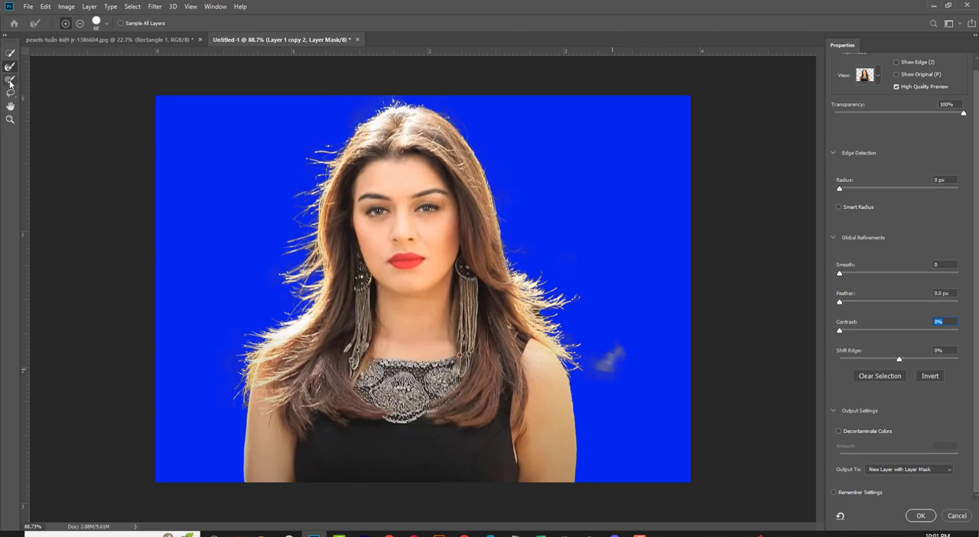
{"action": "left_click", "coordinate": [10, 54]}
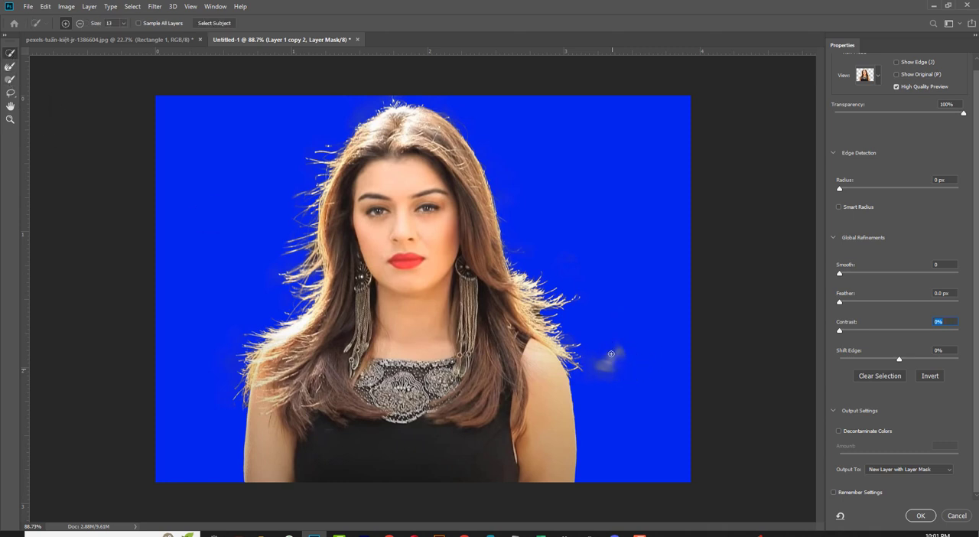
{"action": "left_click_drag", "start_coordinate": [603, 381], "coordinate": [612, 359]}
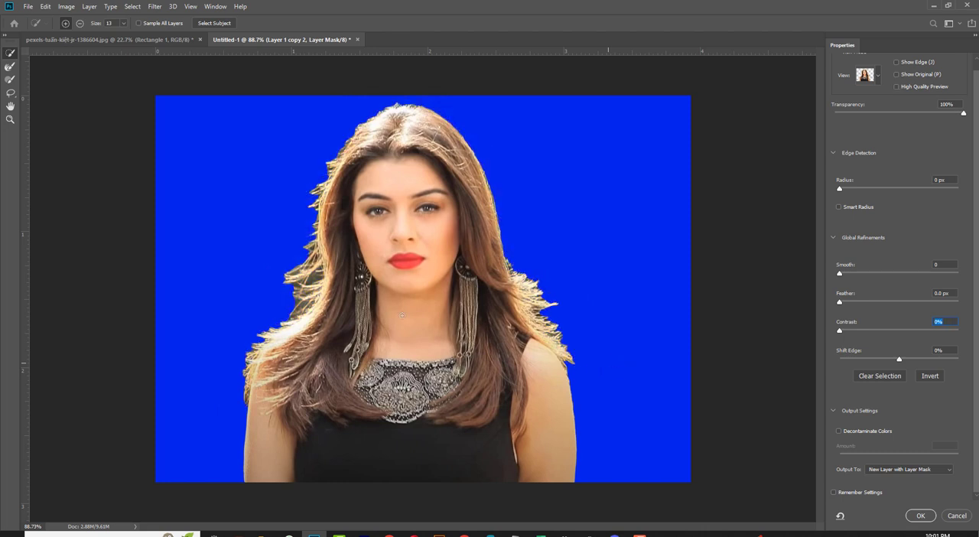
Step: Paint along the hair outline on both sides of the woman with the Refine Edge Brush to recover fine strands
{"action": "left_click", "coordinate": [10, 66]}
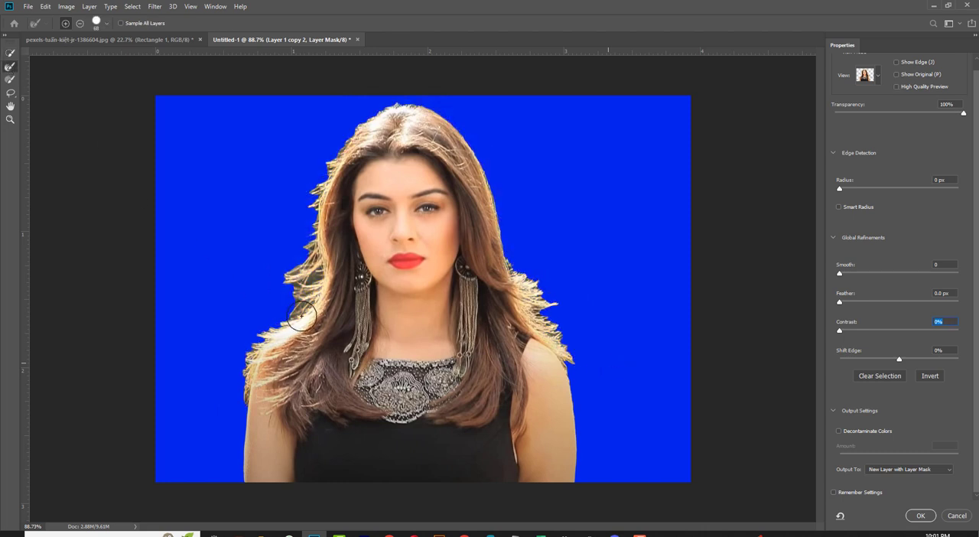
{"action": "mouse_move", "coordinate": [305, 264]}
{"action": "left_mouse_down"}
{"action": "mouse_move", "coordinate": [284, 286]}
{"action": "mouse_move", "coordinate": [296, 248]}
{"action": "mouse_move", "coordinate": [249, 249]}
{"action": "mouse_move", "coordinate": [295, 210]}
{"action": "mouse_move", "coordinate": [305, 219]}
{"action": "mouse_move", "coordinate": [307, 184]}
{"action": "mouse_move", "coordinate": [294, 181]}
{"action": "mouse_move", "coordinate": [340, 142]}
{"action": "left_mouse_up"}
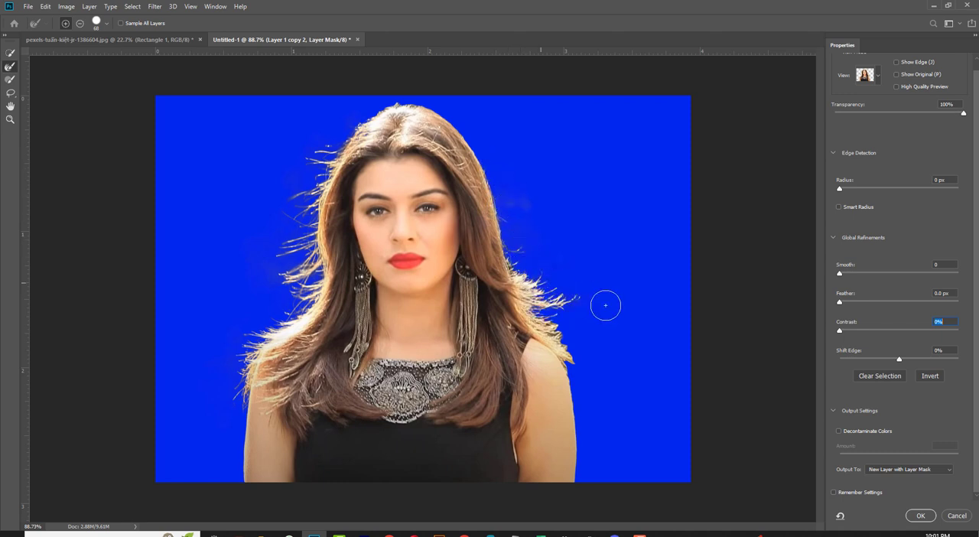
{"action": "mouse_move", "coordinate": [569, 338]}
{"action": "left_mouse_down"}
{"action": "mouse_move", "coordinate": [593, 338]}
{"action": "mouse_move", "coordinate": [566, 334]}
{"action": "left_mouse_up"}
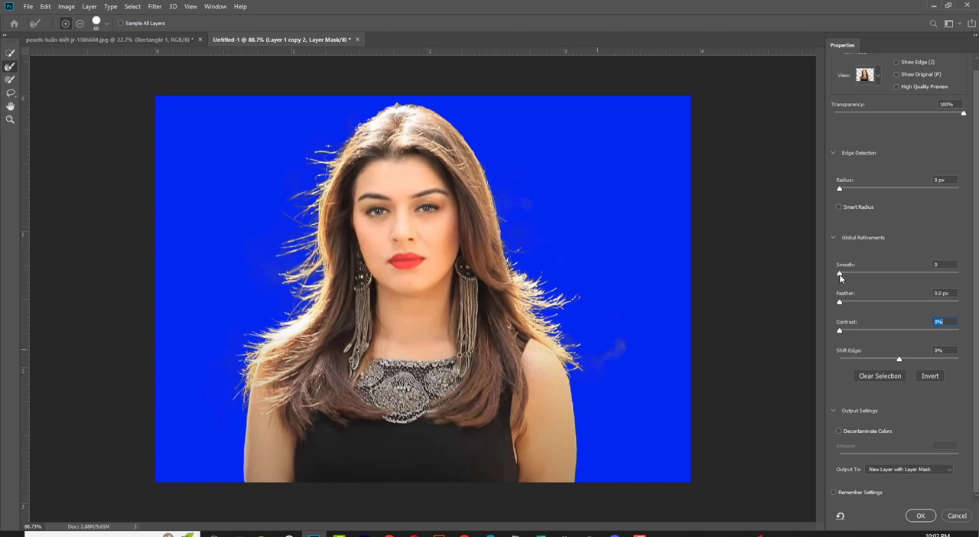
Step: Raise the mask's Contrast with Smooth at its minimum, and output the result as a new layer with layer mask
{"action": "mouse_move", "coordinate": [846, 277]}
{"action": "left_mouse_down"}
{"action": "mouse_move", "coordinate": [858, 279]}
{"action": "mouse_move", "coordinate": [848, 275]}
{"action": "left_mouse_up"}
{"action": "left_click_drag", "start_coordinate": [839, 330], "coordinate": [882, 332]}
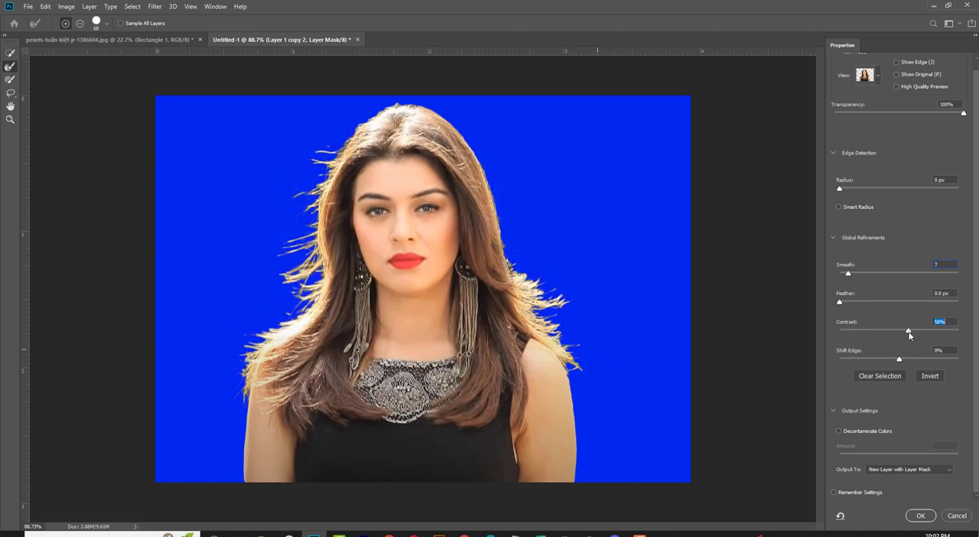
{"action": "mouse_move", "coordinate": [848, 275]}
{"action": "left_mouse_down"}
{"action": "mouse_move", "coordinate": [873, 277]}
{"action": "mouse_move", "coordinate": [835, 275]}
{"action": "left_mouse_up"}
{"action": "left_click", "coordinate": [920, 516]}
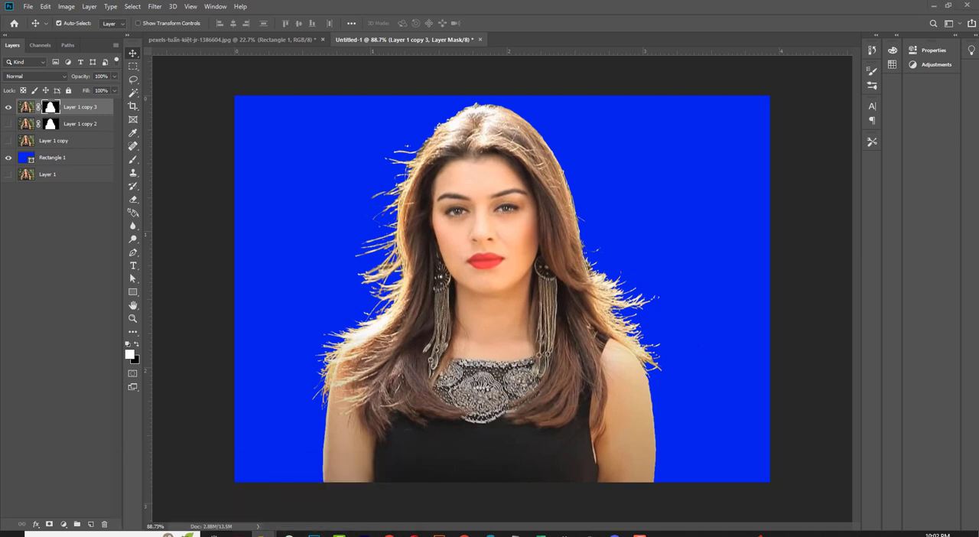
Step: Place the blue grunge wall texture image, scaled to cover the whole canvas, beneath the two masked portrait layers
{"action": "left_click_drag", "start_coordinate": [978, 126], "coordinate": [415, 219]}
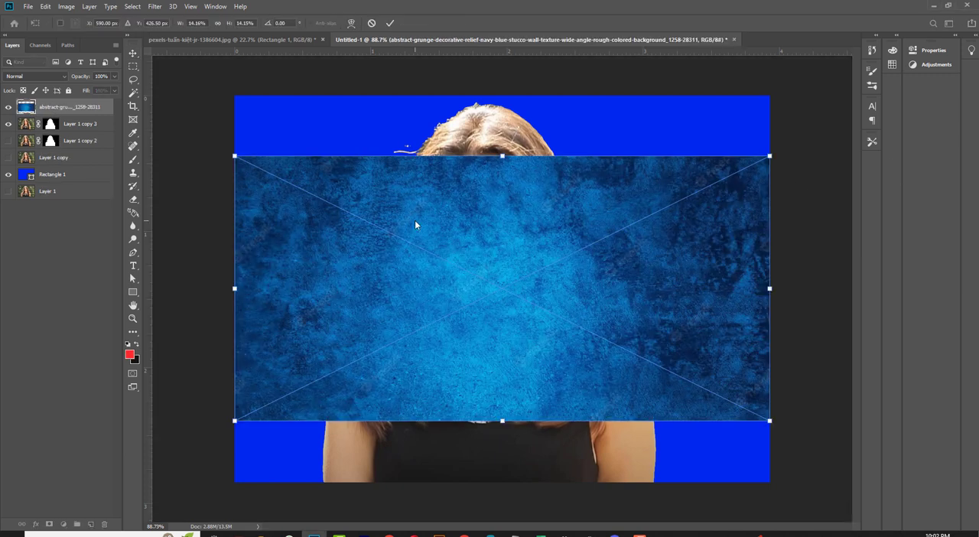
{"action": "left_click_drag", "start_coordinate": [502, 156], "coordinate": [501, 91]}
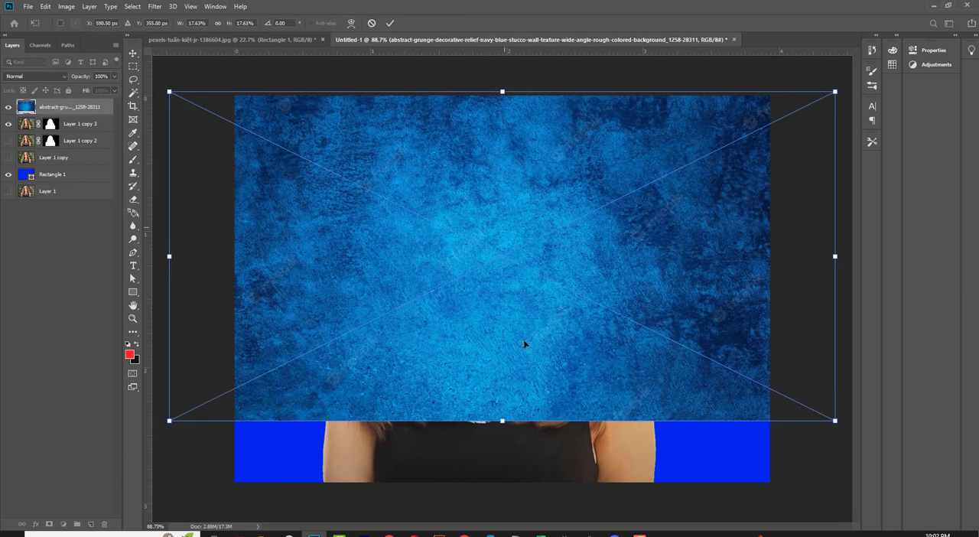
{"action": "left_click_drag", "start_coordinate": [502, 421], "coordinate": [503, 482]}
{"action": "left_click_drag", "start_coordinate": [63, 112], "coordinate": [60, 150]}
{"action": "left_click", "coordinate": [797, 322]}
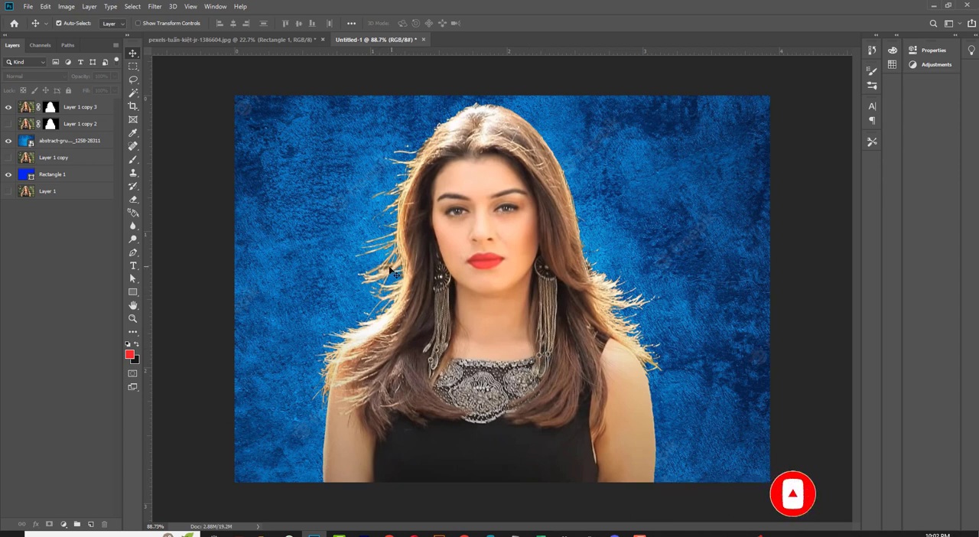
Step: Erase background remnants between the hair strands left of the face on Layer 1 copy 3, using a 5 px Background Eraser with Once sampling
{"action": "left_click", "coordinate": [392, 271]}
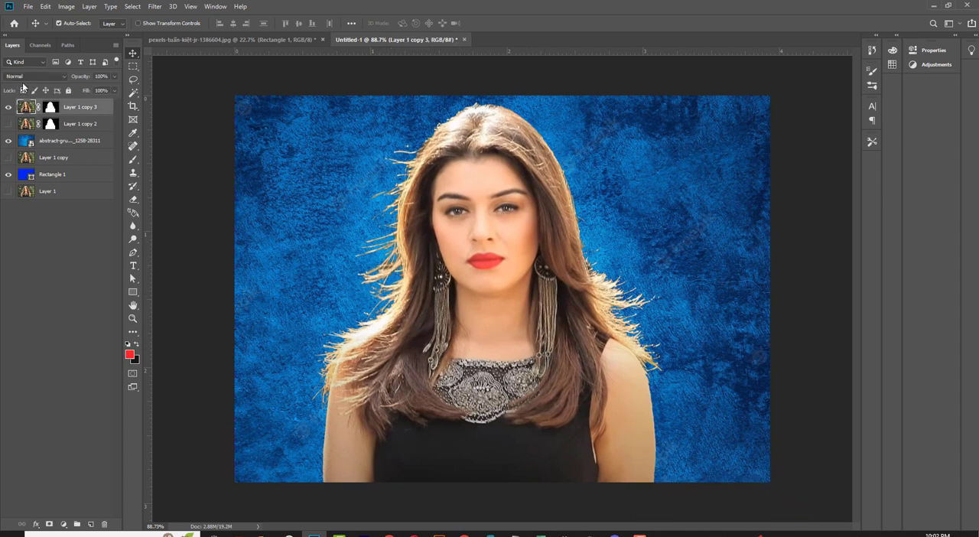
{"action": "left_click", "coordinate": [134, 202]}
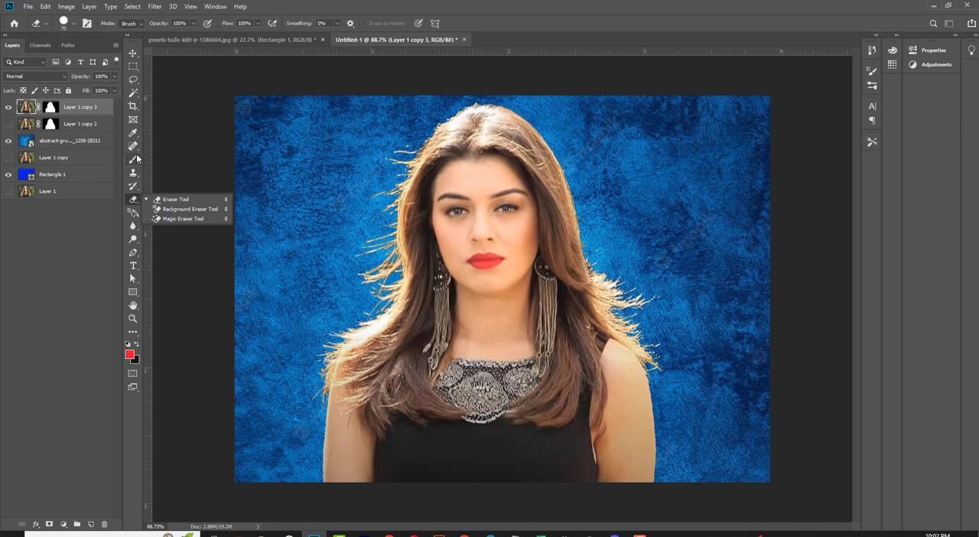
{"action": "left_click", "coordinate": [134, 250]}
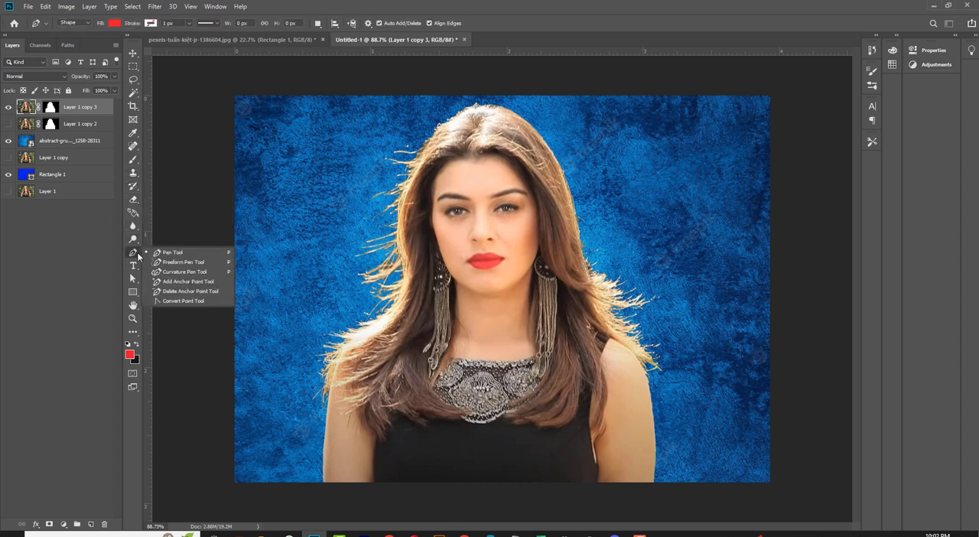
{"action": "left_click", "coordinate": [135, 204]}
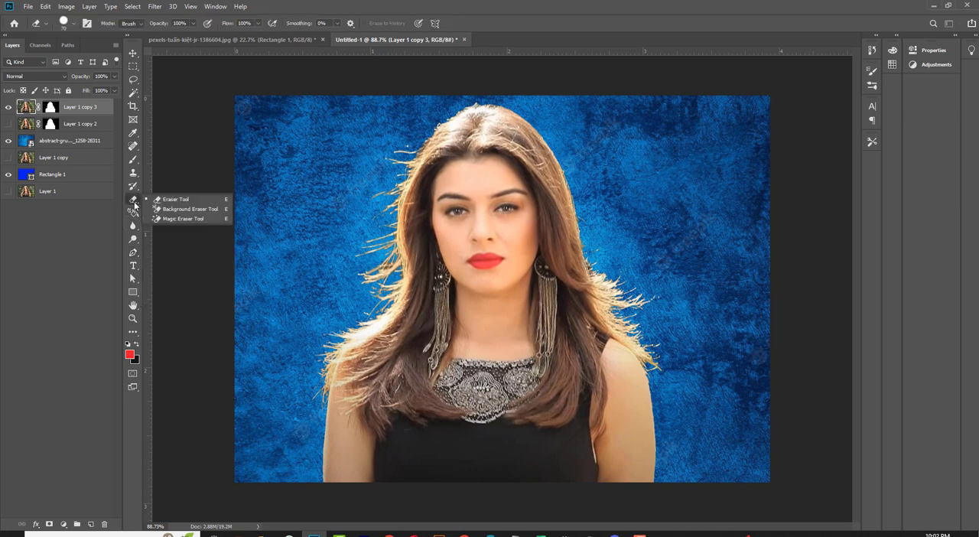
{"action": "left_click", "coordinate": [184, 209]}
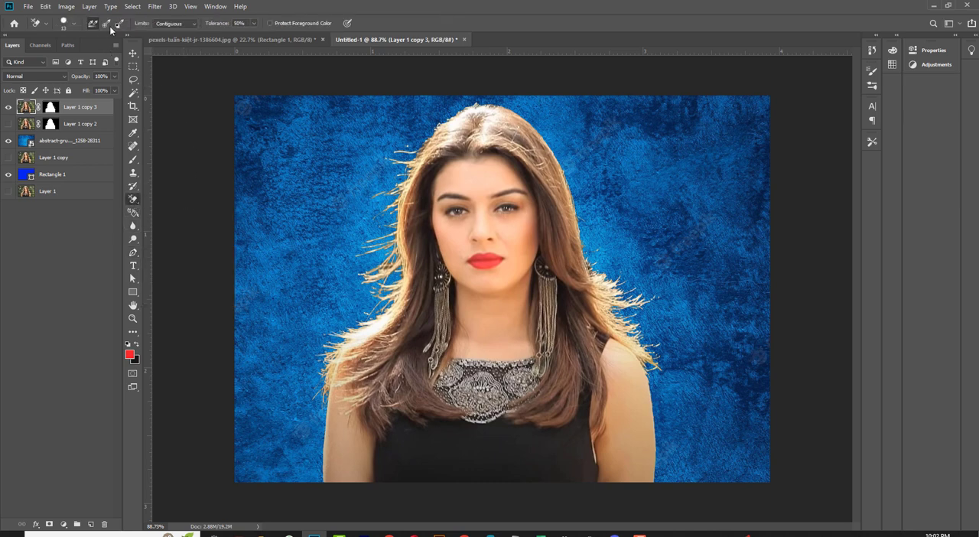
{"action": "left_click", "coordinate": [107, 25]}
{"action": "scroll", "coordinate": [383, 260], "scroll_direction": "up", "scroll_amount": 10}
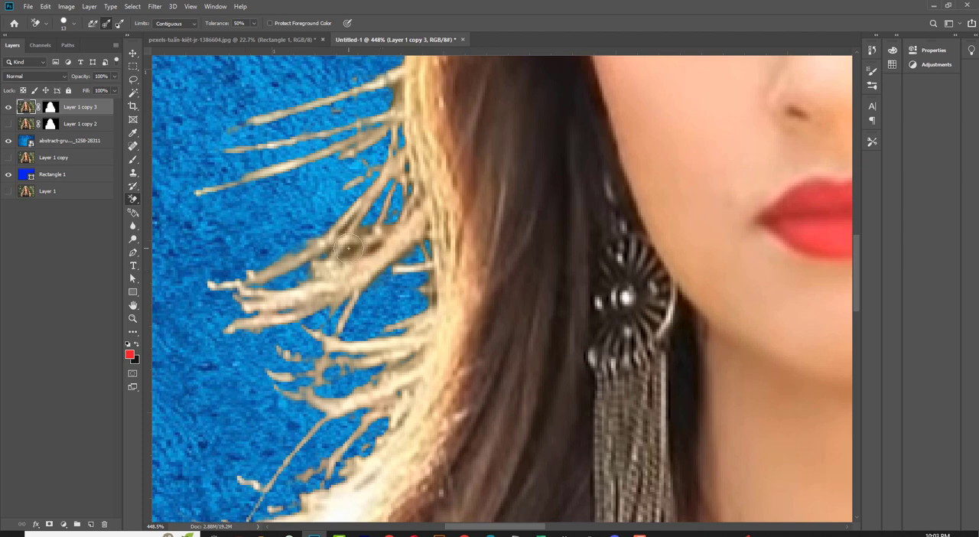
{"action": "left_click", "coordinate": [73, 26]}
{"action": "left_click_drag", "start_coordinate": [25, 54], "coordinate": [22, 53]}
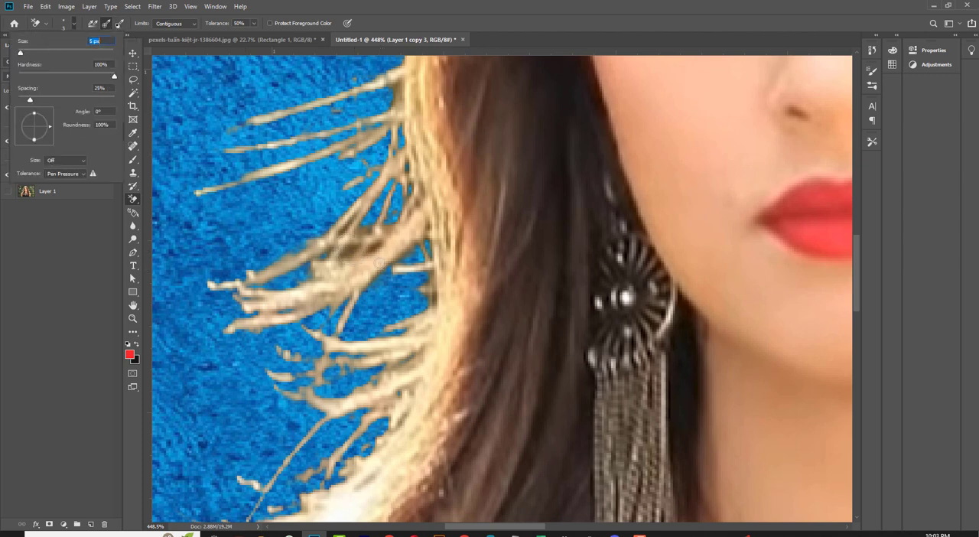
{"action": "left_click", "coordinate": [348, 250]}
{"action": "left_click_drag", "start_coordinate": [348, 250], "coordinate": [354, 247]}
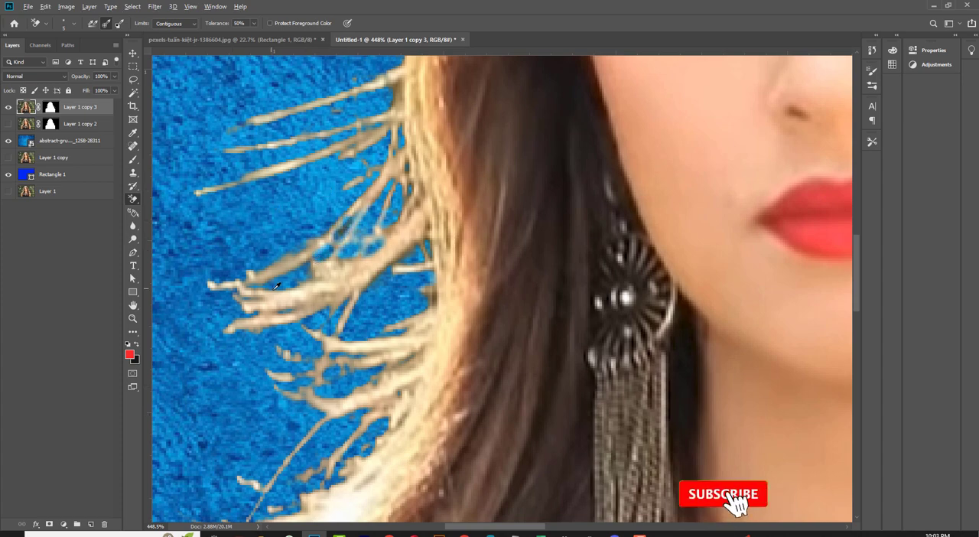
Step: Erase the dark background remnants along the hair edge beside the earring right of the face
{"action": "key", "text": "ctrl+0"}
{"action": "scroll", "coordinate": [282, 284], "scroll_direction": "down", "scroll_amount": 2}
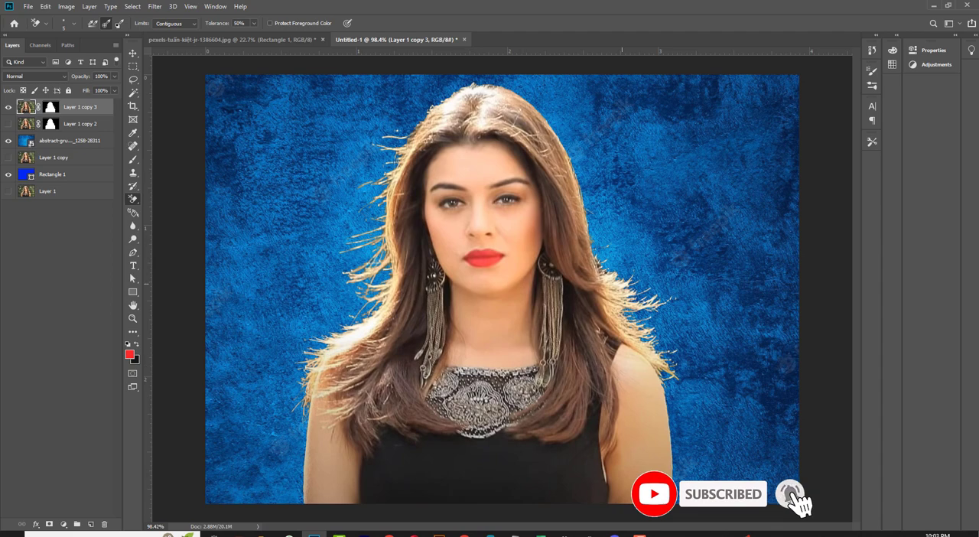
{"action": "scroll", "coordinate": [606, 264], "scroll_direction": "up", "scroll_amount": 4}
{"action": "scroll", "coordinate": [607, 264], "scroll_direction": "up", "scroll_amount": 4}
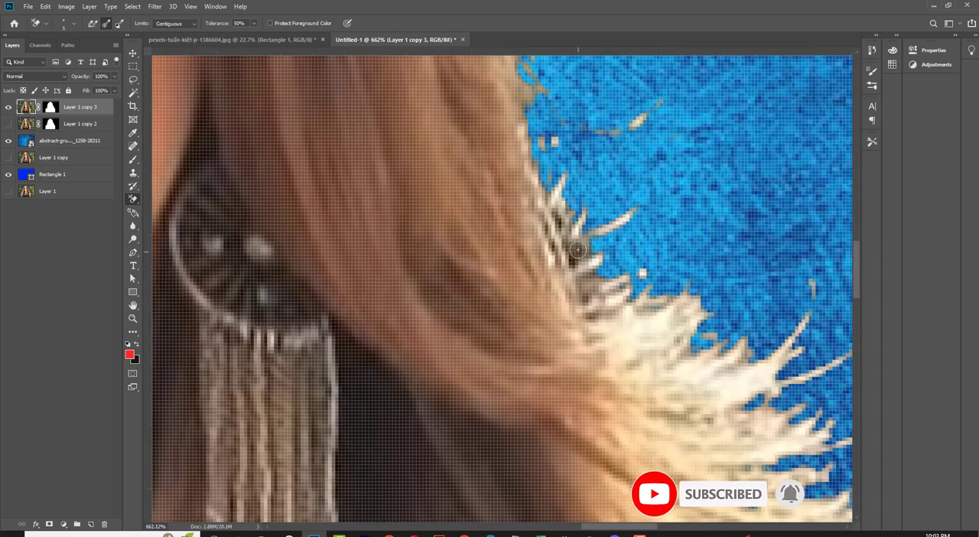
{"action": "mouse_move", "coordinate": [585, 288]}
{"action": "left_mouse_down"}
{"action": "mouse_move", "coordinate": [615, 293]}
{"action": "mouse_move", "coordinate": [587, 300]}
{"action": "left_mouse_up"}
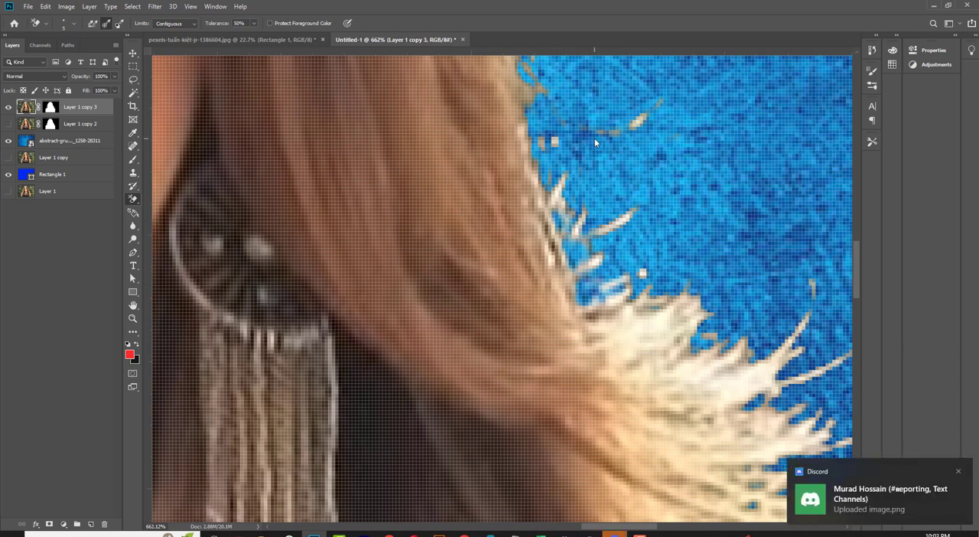
Step: Compare the cut-out against the textured and plain blue backgrounds by toggling the texture layer's visibility
{"action": "scroll", "coordinate": [628, 285], "scroll_direction": "down", "scroll_amount": 5}
{"action": "scroll", "coordinate": [627, 285], "scroll_direction": "down", "scroll_amount": 4}
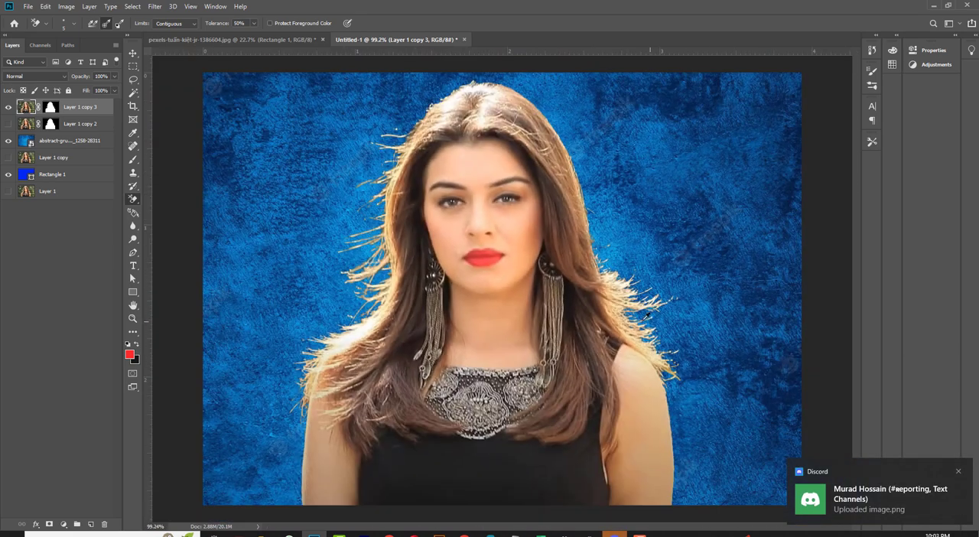
{"action": "scroll", "coordinate": [649, 316], "scroll_direction": "down", "scroll_amount": 1}
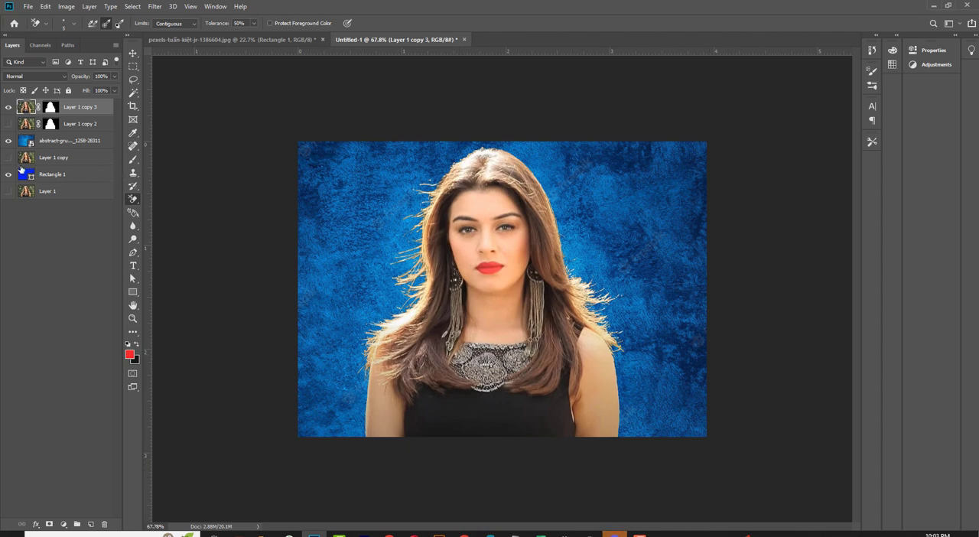
{"action": "left_click", "coordinate": [7, 140]}
{"action": "left_click", "coordinate": [8, 140]}
{"action": "left_click", "coordinate": [8, 141]}
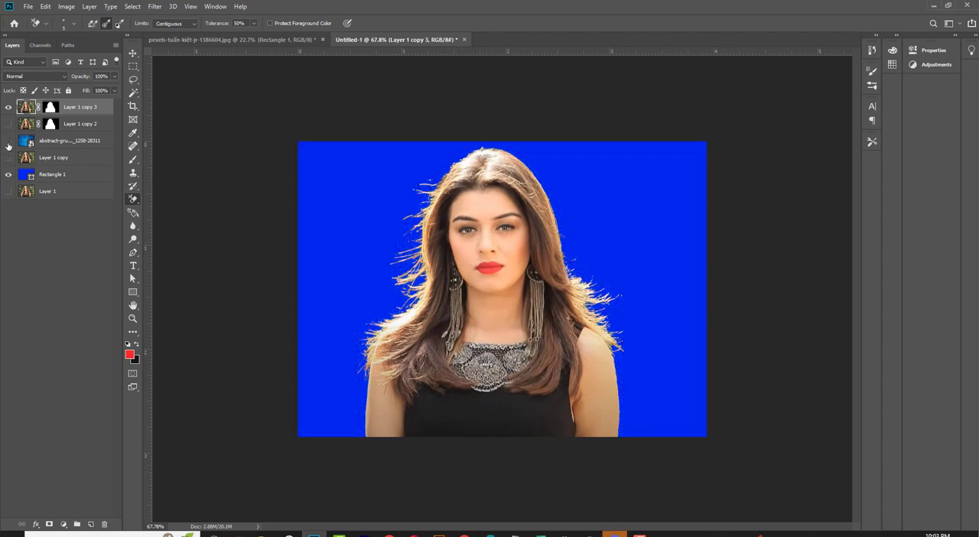
{"action": "left_click", "coordinate": [7, 141]}
{"action": "left_click", "coordinate": [7, 141]}
{"action": "left_click", "coordinate": [8, 141]}
{"action": "left_click", "coordinate": [8, 141]}
{"action": "left_click", "coordinate": [7, 141]}
{"action": "left_click", "coordinate": [8, 140]}
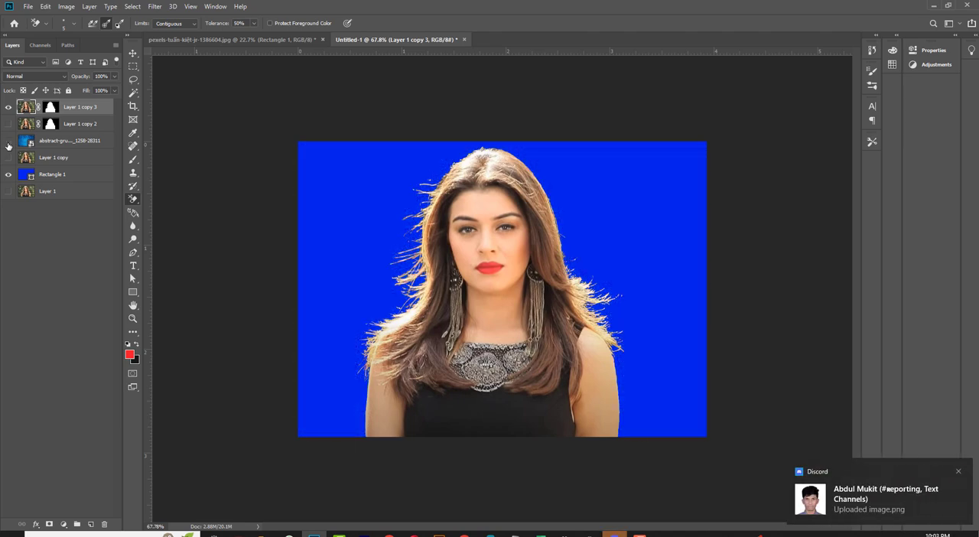
{"action": "left_click", "coordinate": [8, 142]}
{"action": "left_click", "coordinate": [8, 142]}
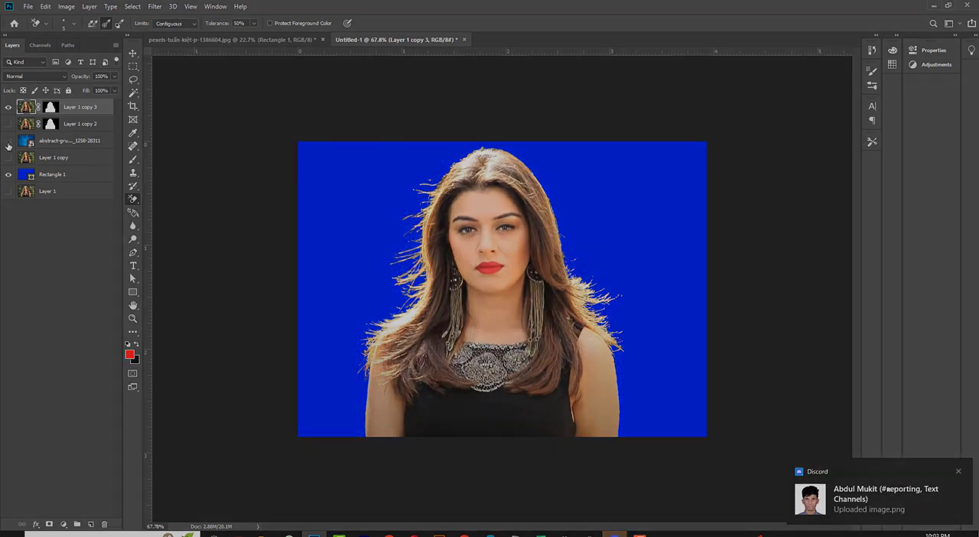